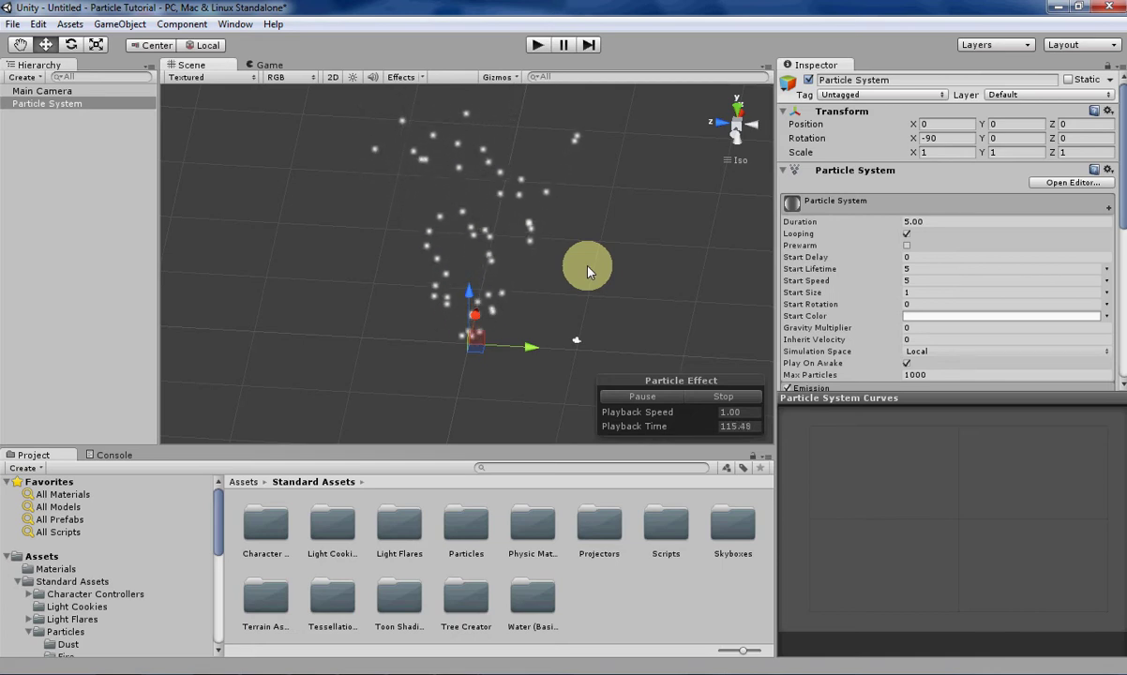
Step: Expand the still-disabled Size by Speed module and view the particles from another angle
scroll(981, 269, "down", 5)
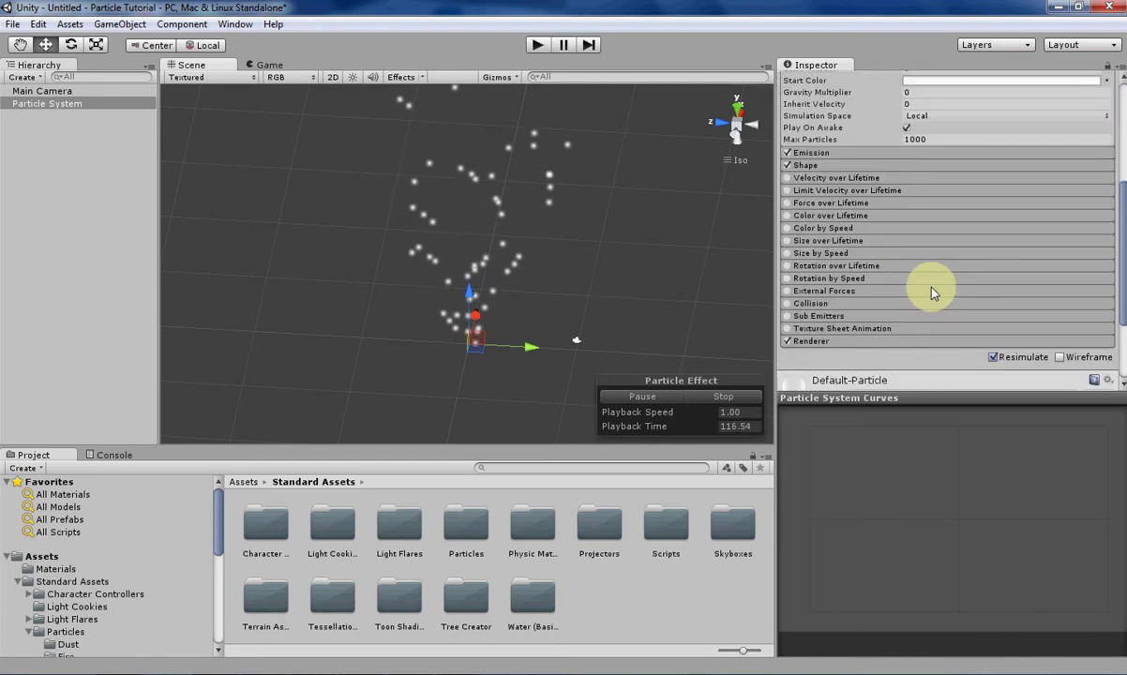
left_click(830, 253)
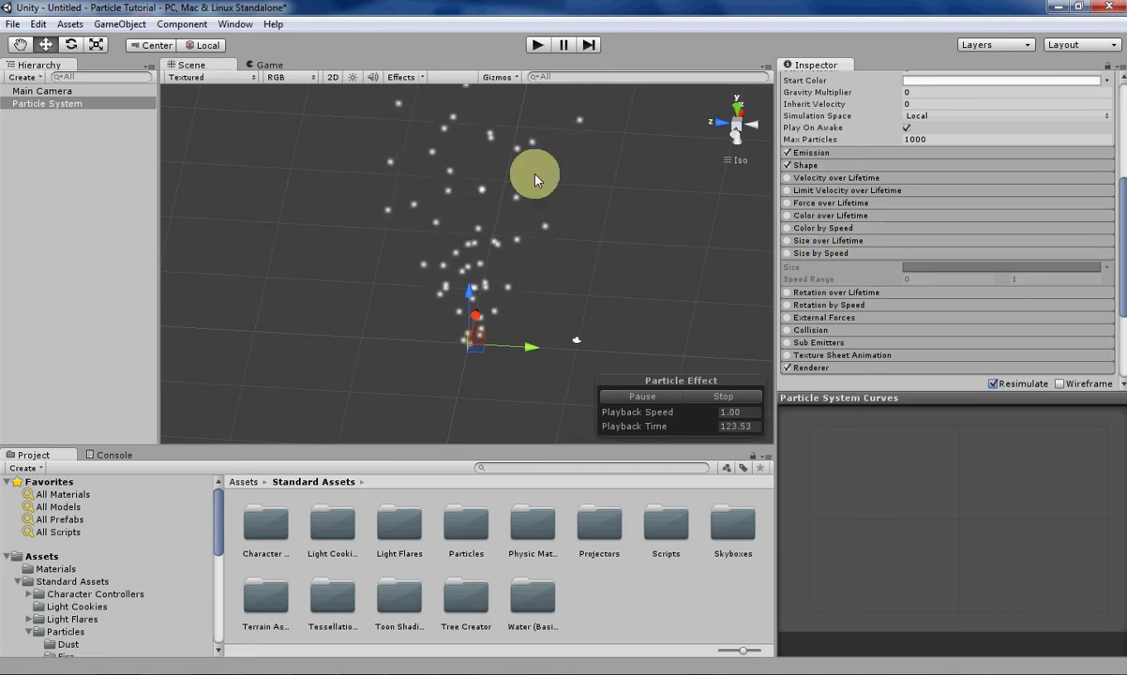
left_click_drag(621, 282, 527, 265, "alt")
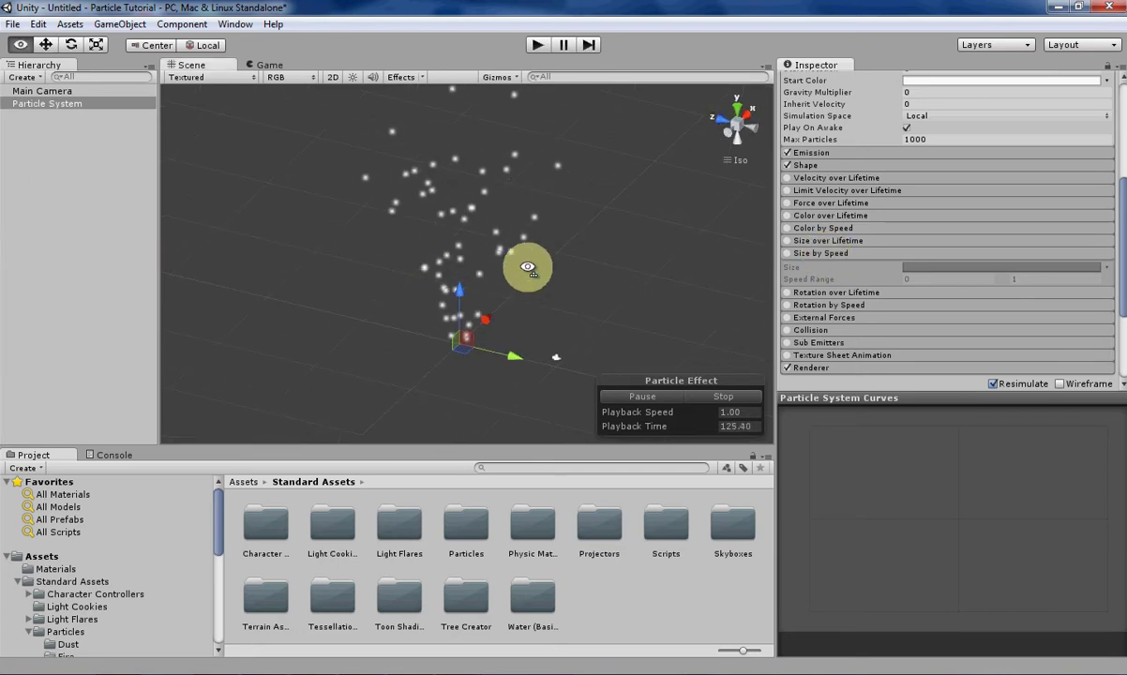
Step: Dismiss the GameObject creation menu and reselect the existing Particle System in the Hierarchy
left_click(105, 25)
mouse_move(143, 59)
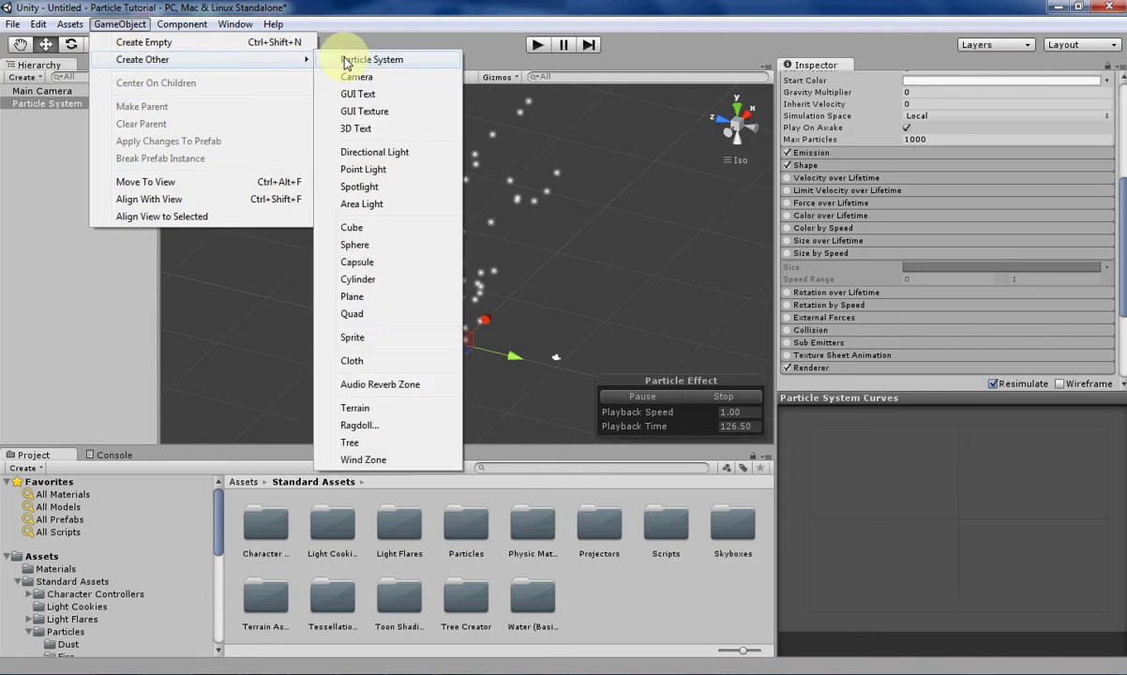
left_click(574, 343)
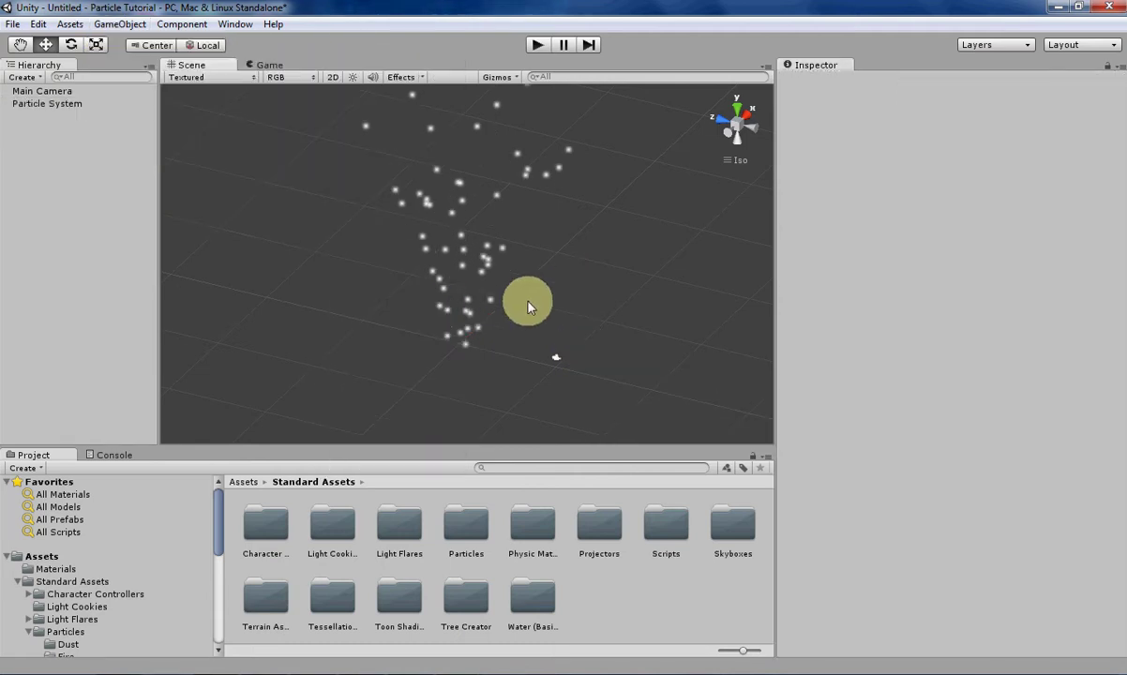
left_click(47, 103)
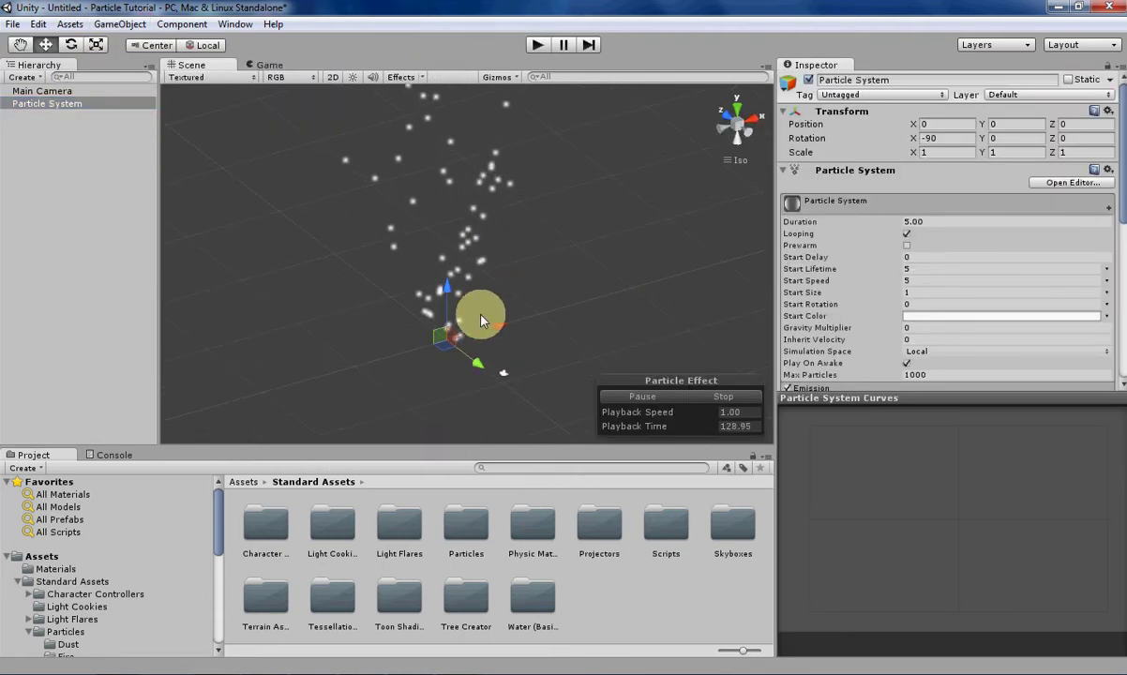
scroll(825, 299, "down", 5)
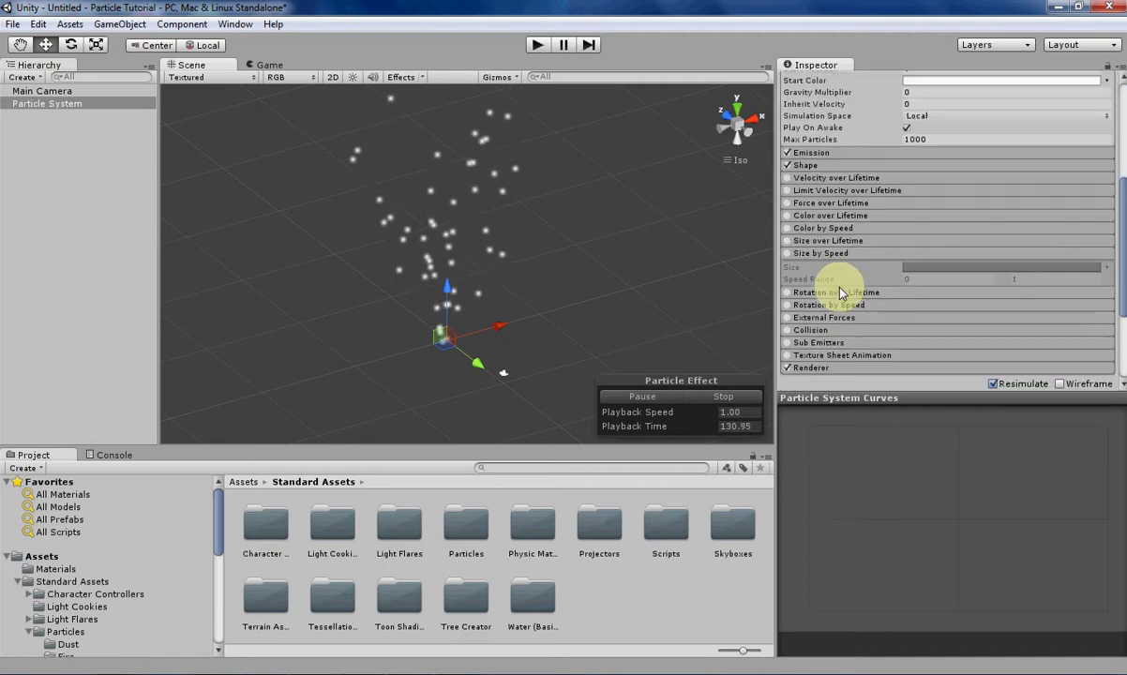
Step: Expand Color by Speed, enable Size by Speed, and load its linear 0-to-1 Size curve
scroll(840, 293, "up", 2)
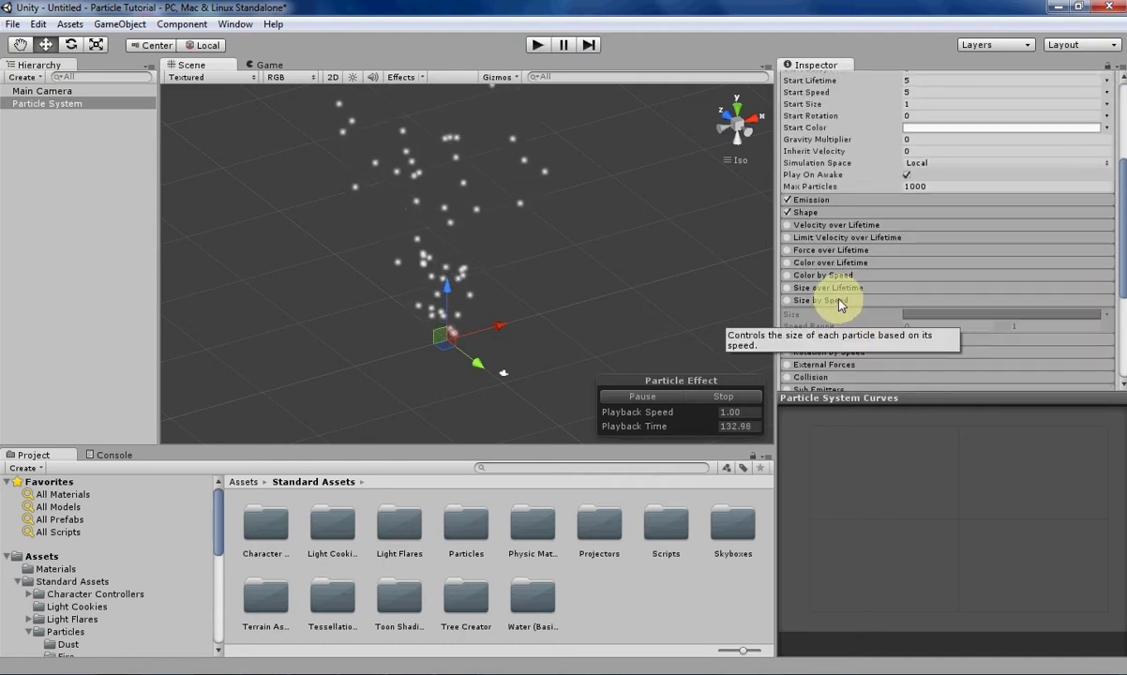
left_click(797, 275)
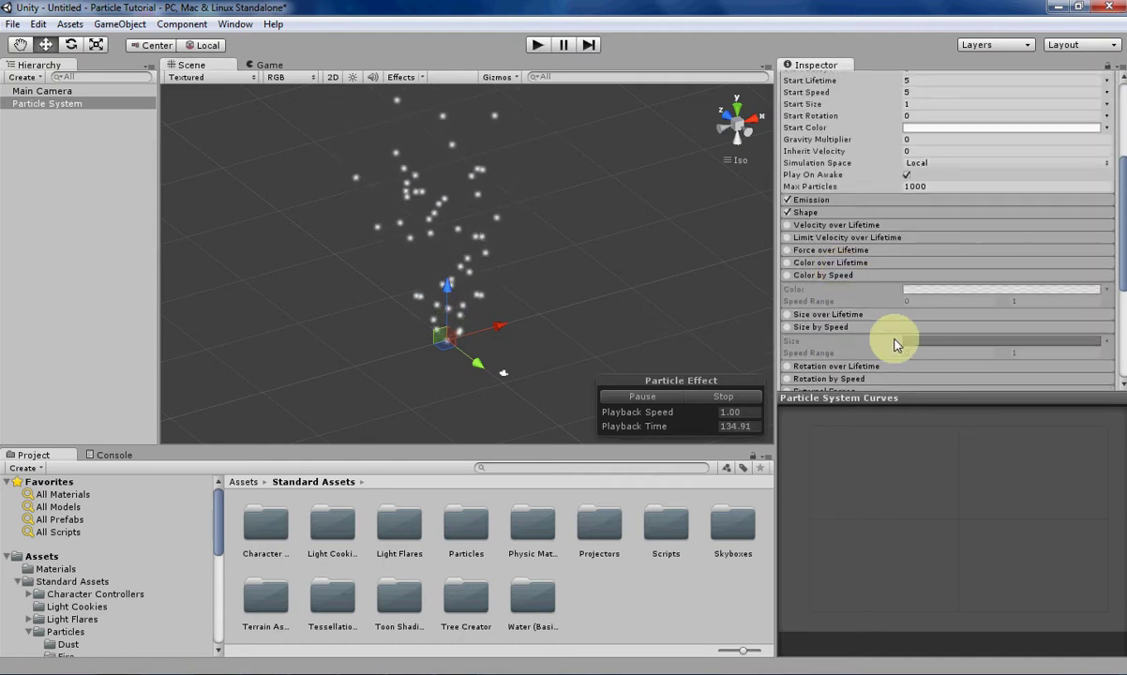
left_click(788, 328)
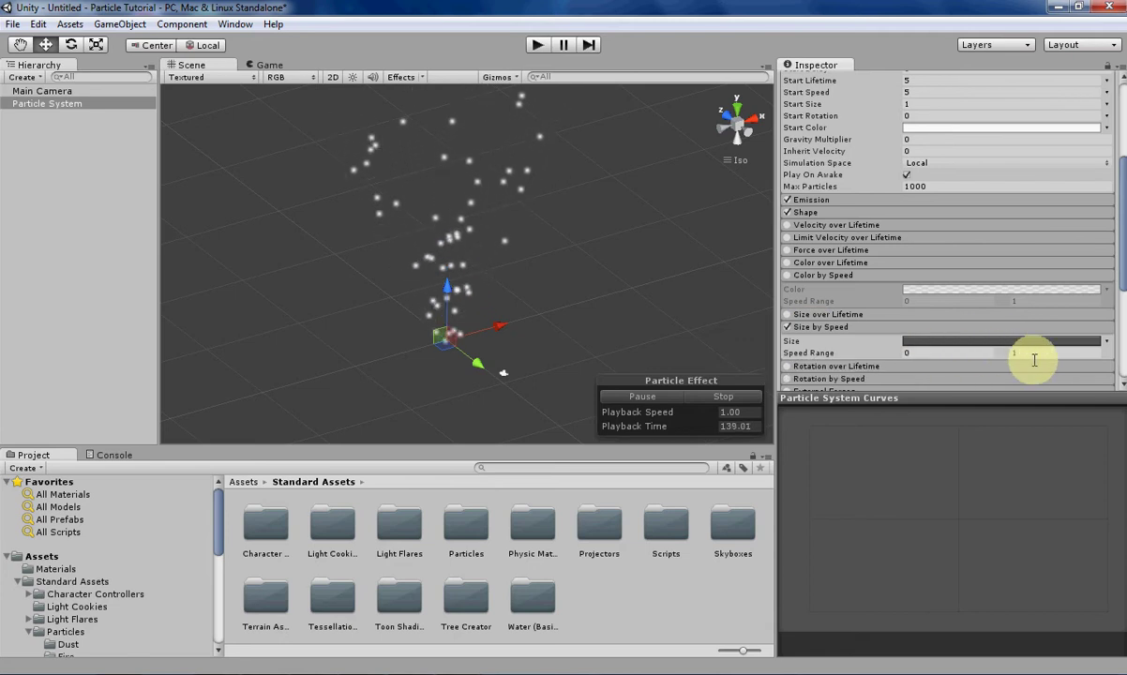
left_click(994, 344)
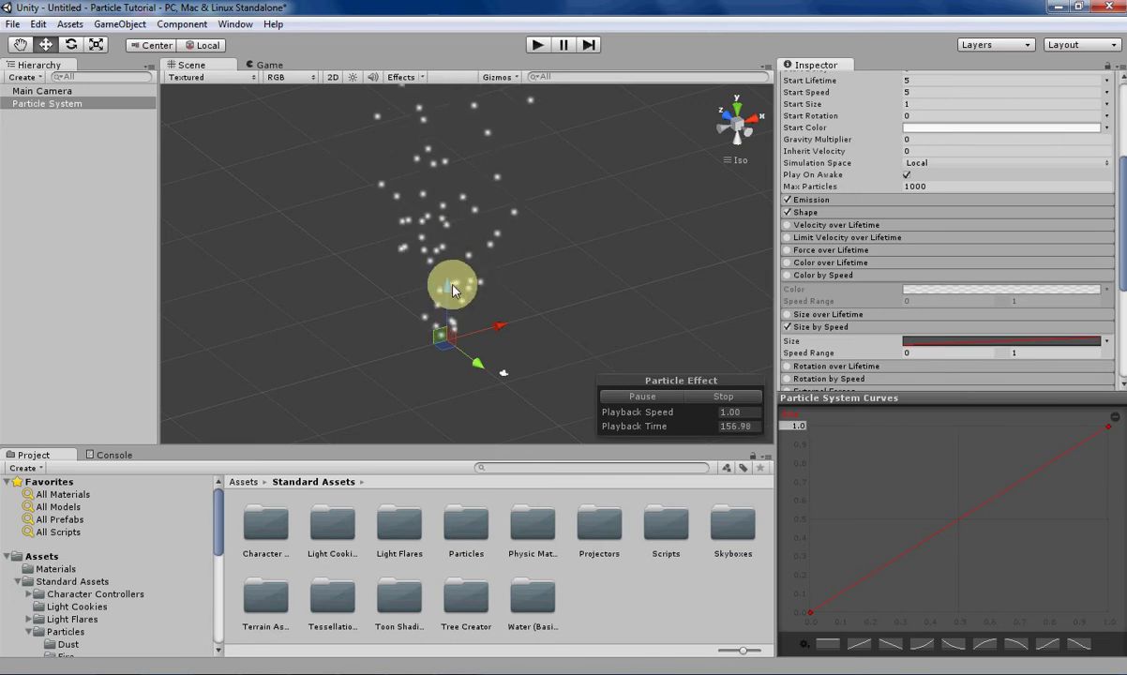
Step: Set the particle system's Start Speed to 0
scroll(1000, 356, "up", 3)
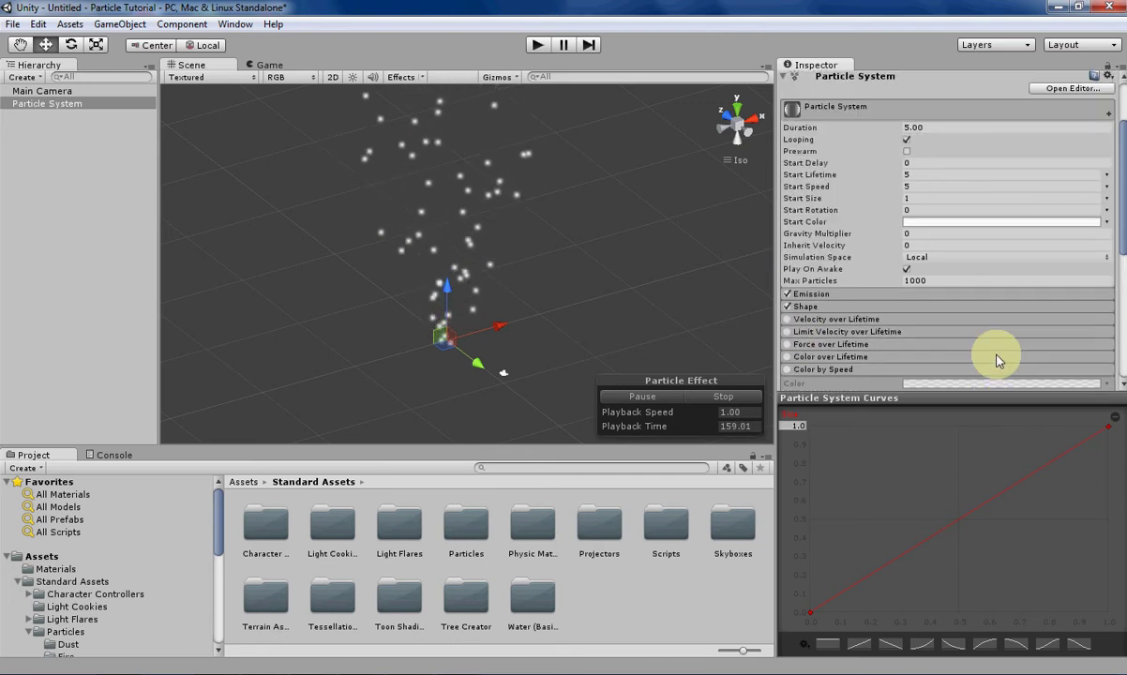
scroll(975, 354, "down", 1)
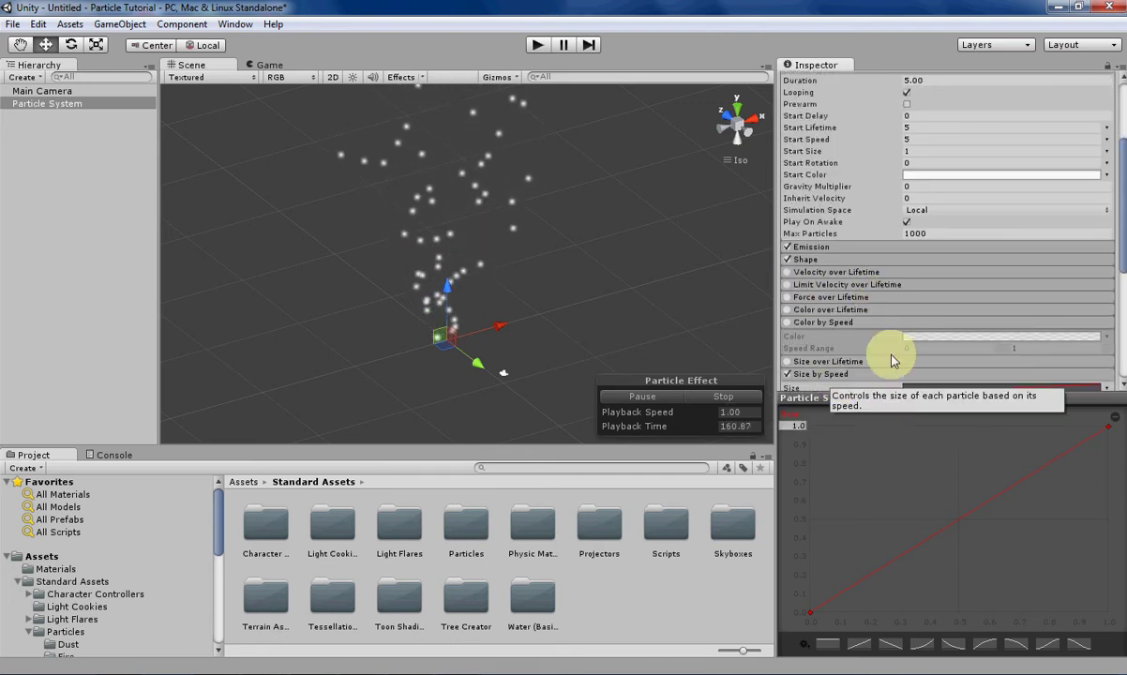
scroll(901, 337, "up", 2)
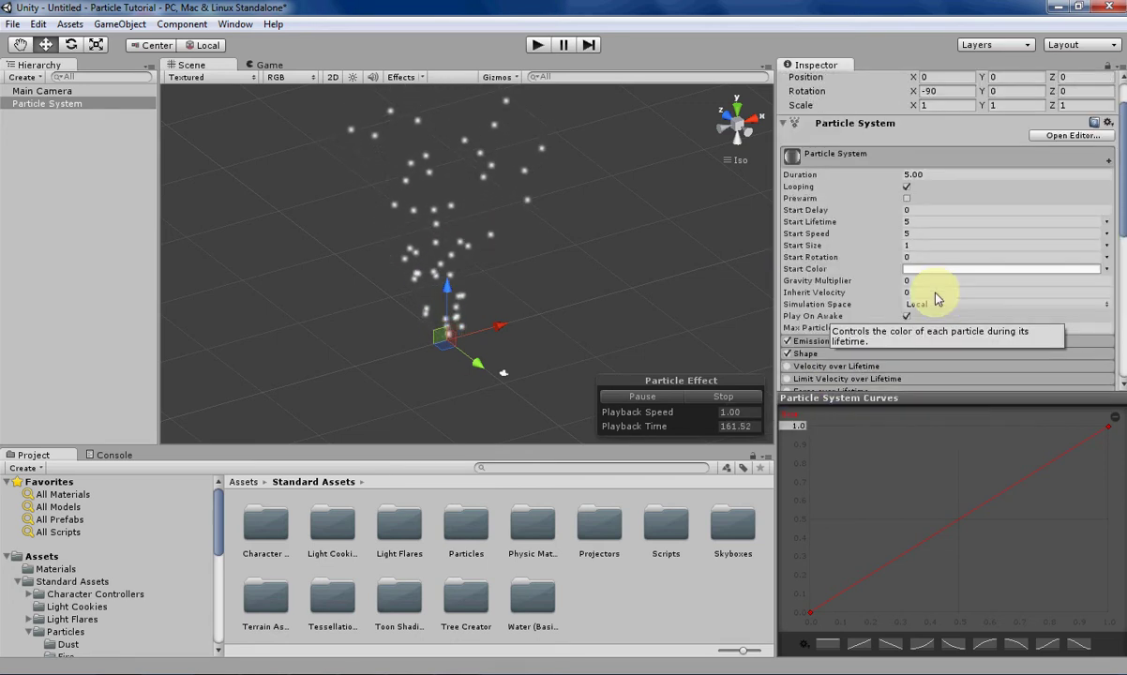
left_click(910, 234)
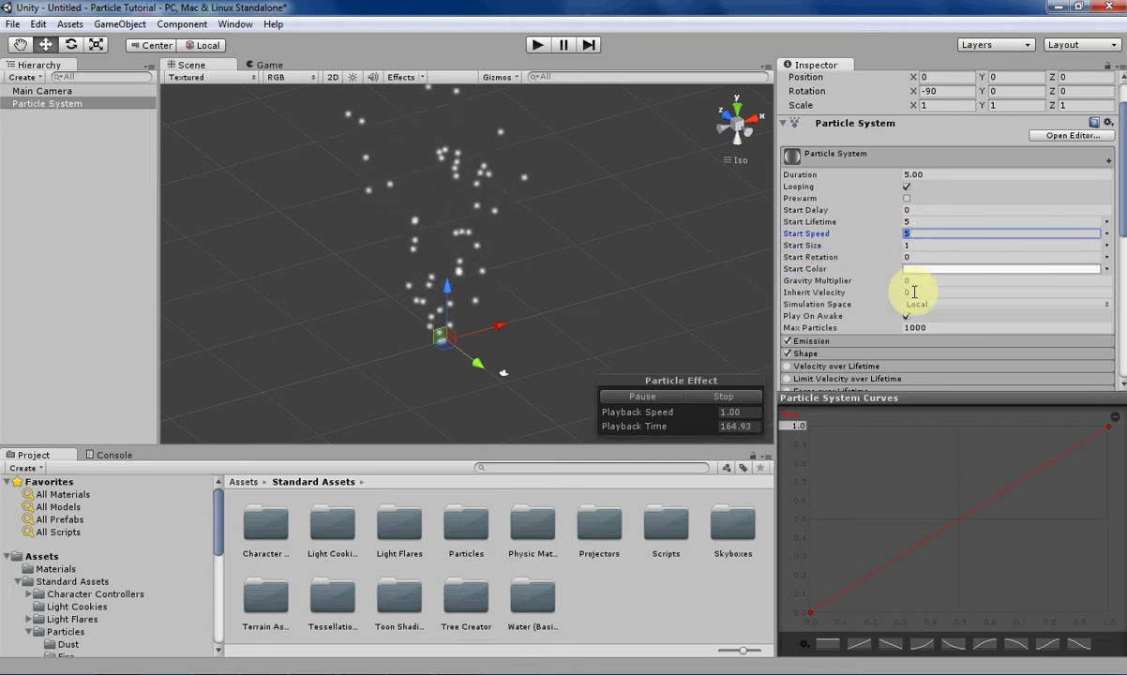
type("0")
Step: Enable Velocity over Lifetime in Curve mode and show its Z velocity curve
scroll(856, 309, "down", 1)
left_click(788, 319)
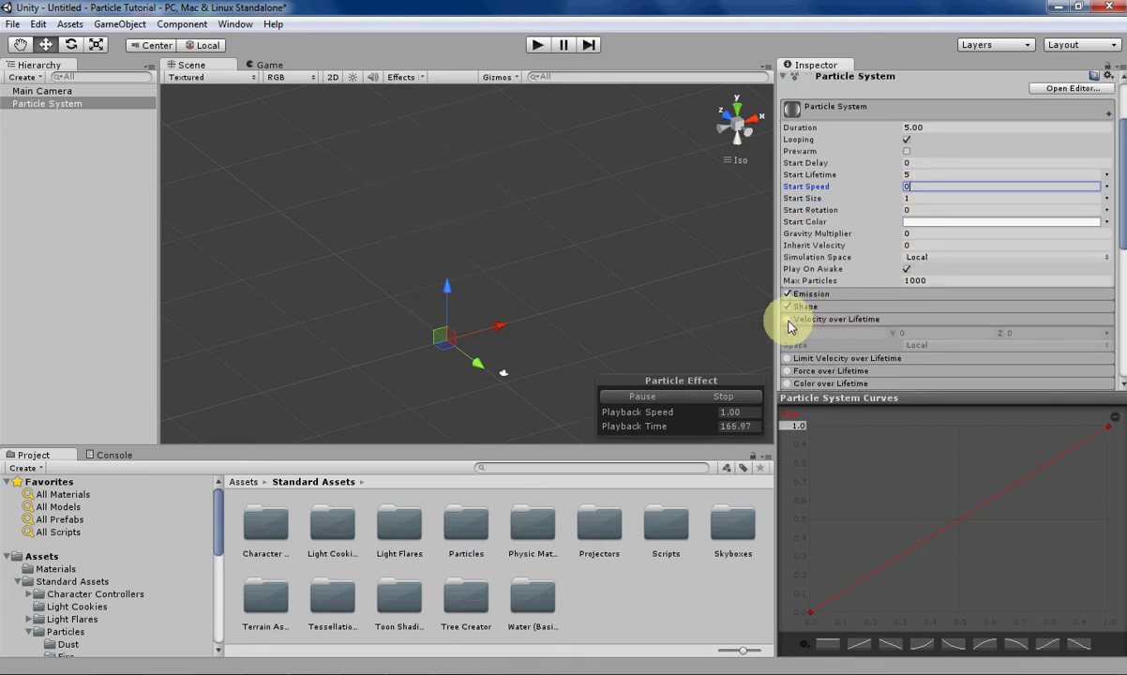
left_click(1108, 334)
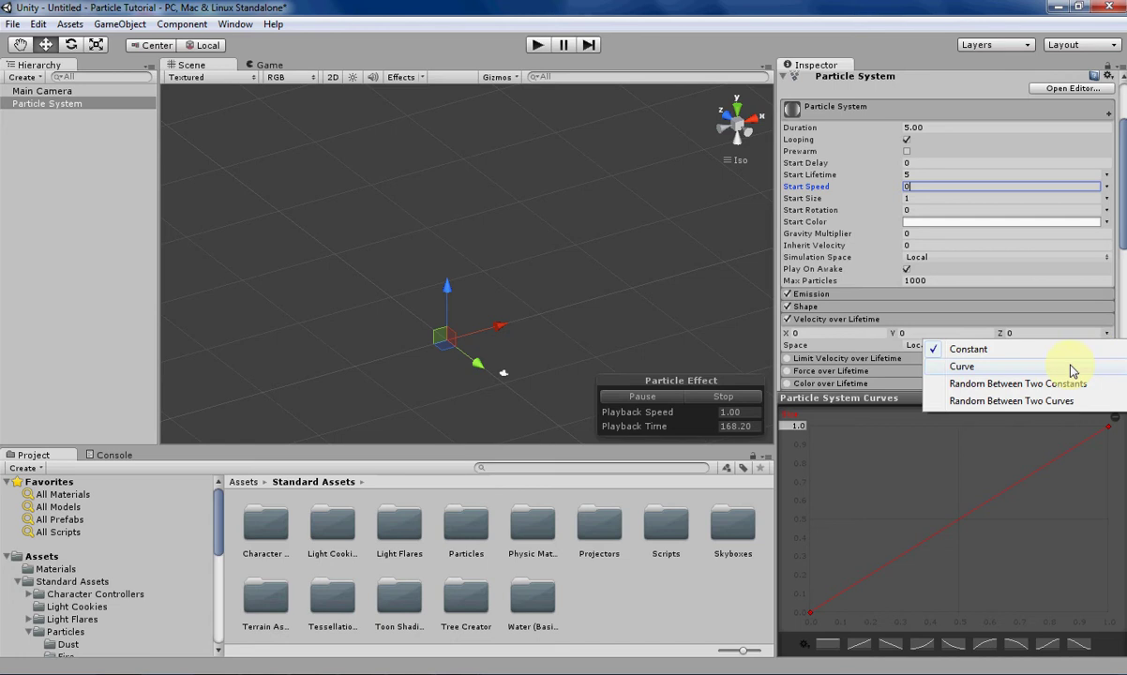
left_click(1072, 369)
left_click(1028, 335)
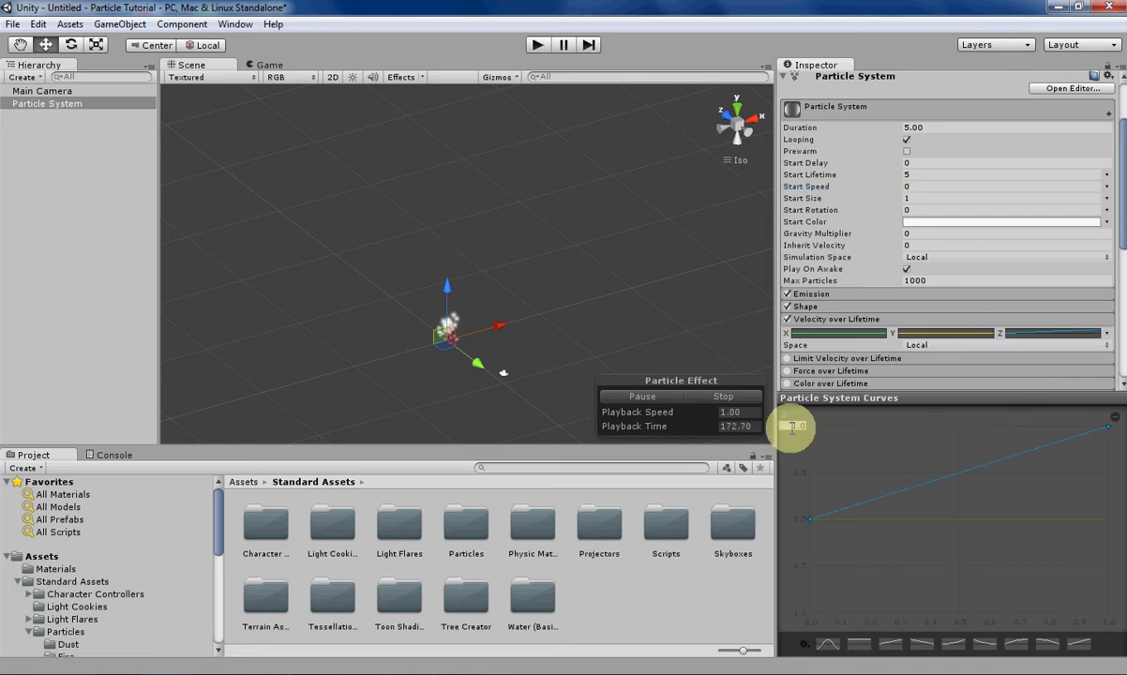
Step: Set the Size by Speed speed range maximum to 5 and watch the particles rise
scroll(1004, 243, "down", 5)
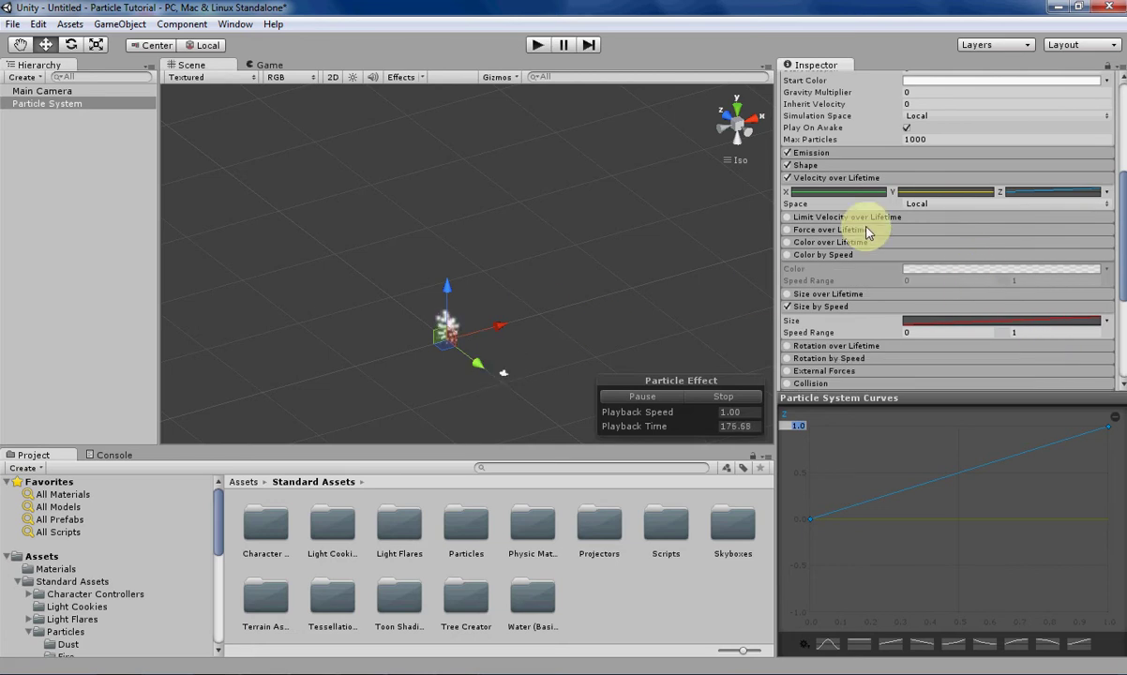
left_click(1039, 332)
type("5w")
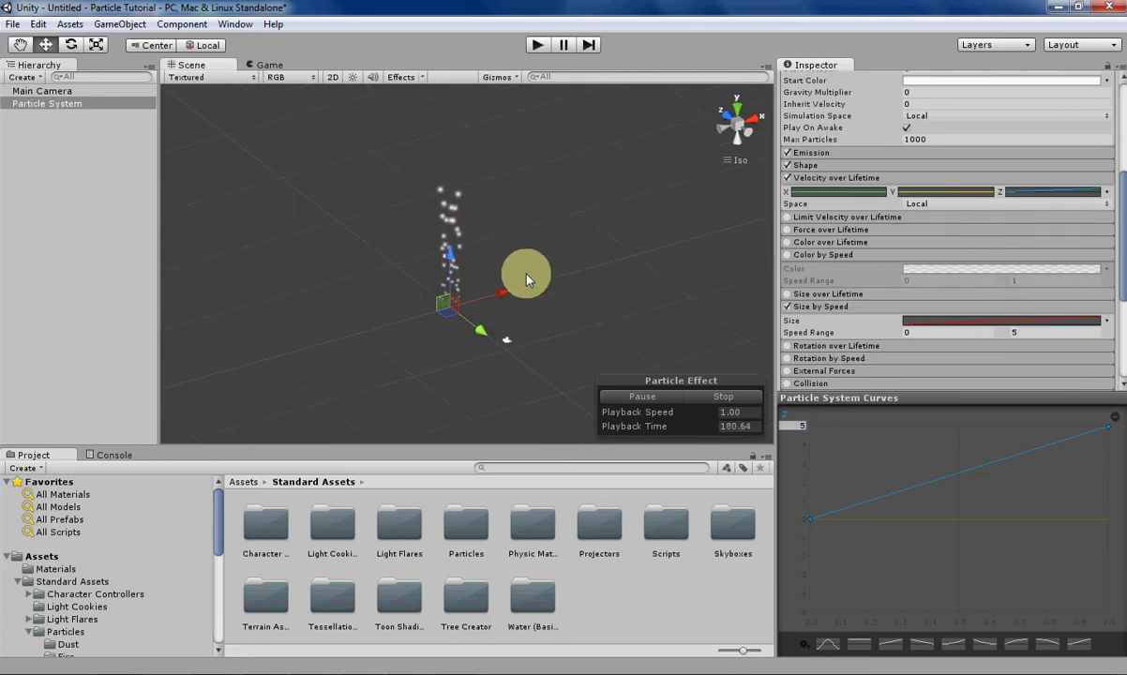
scroll(525, 270, "up", 2)
left_click_drag(532, 258, 456, 403, "alt")
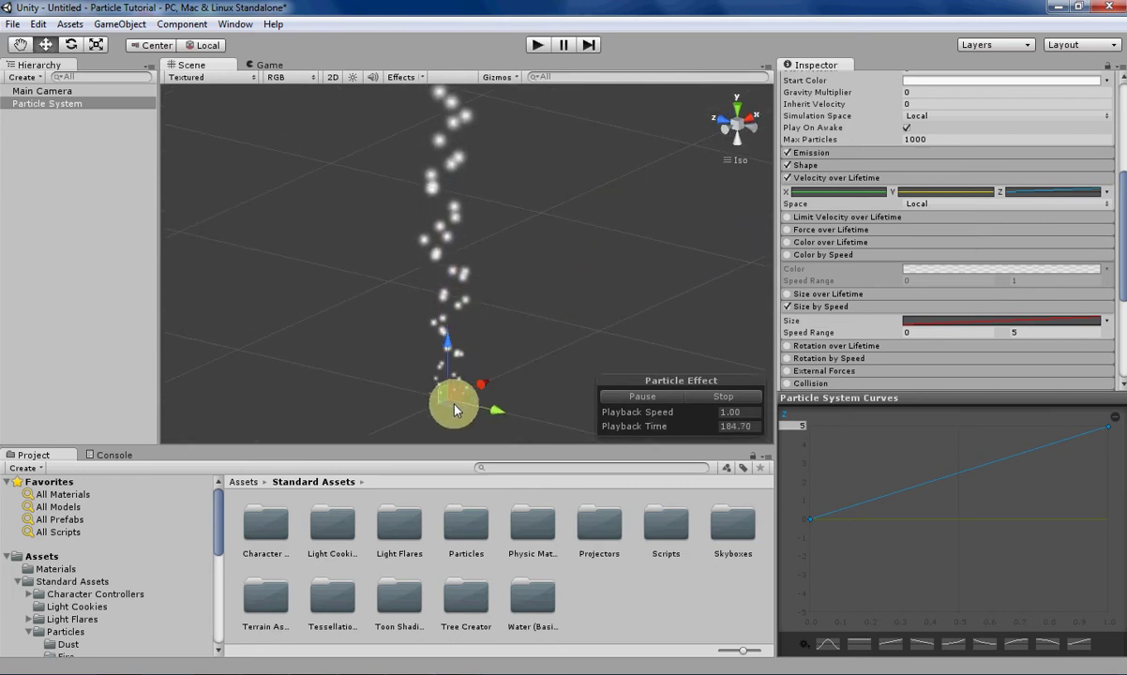
scroll(451, 366, "down", 1)
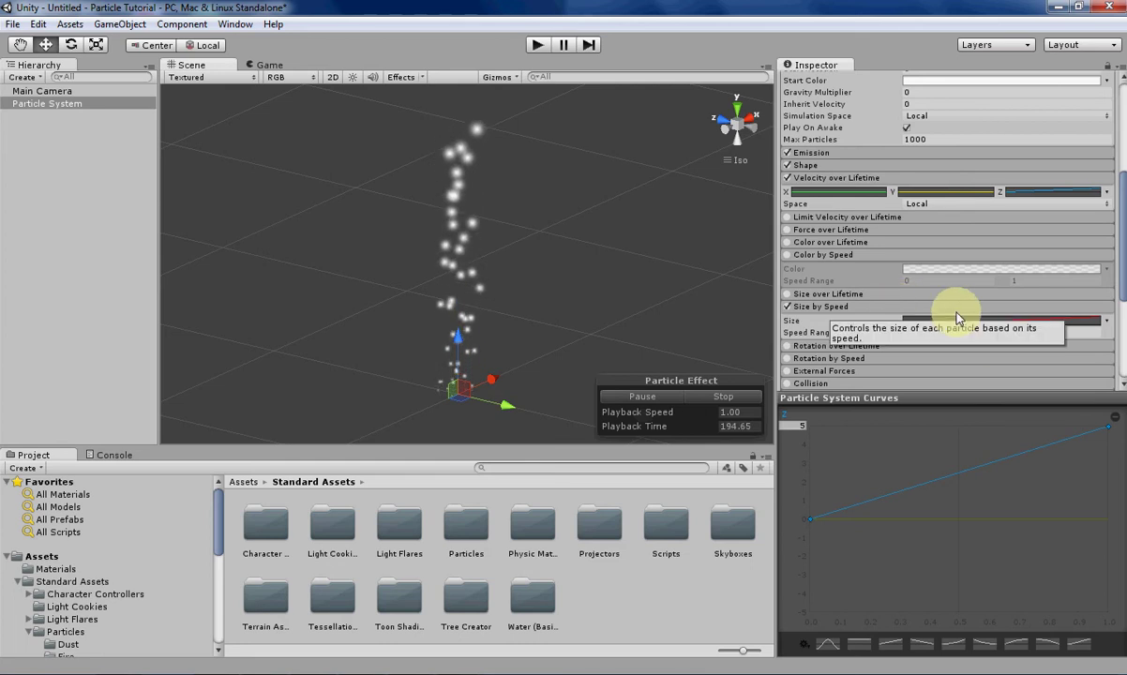
scroll(882, 225, "up", 3)
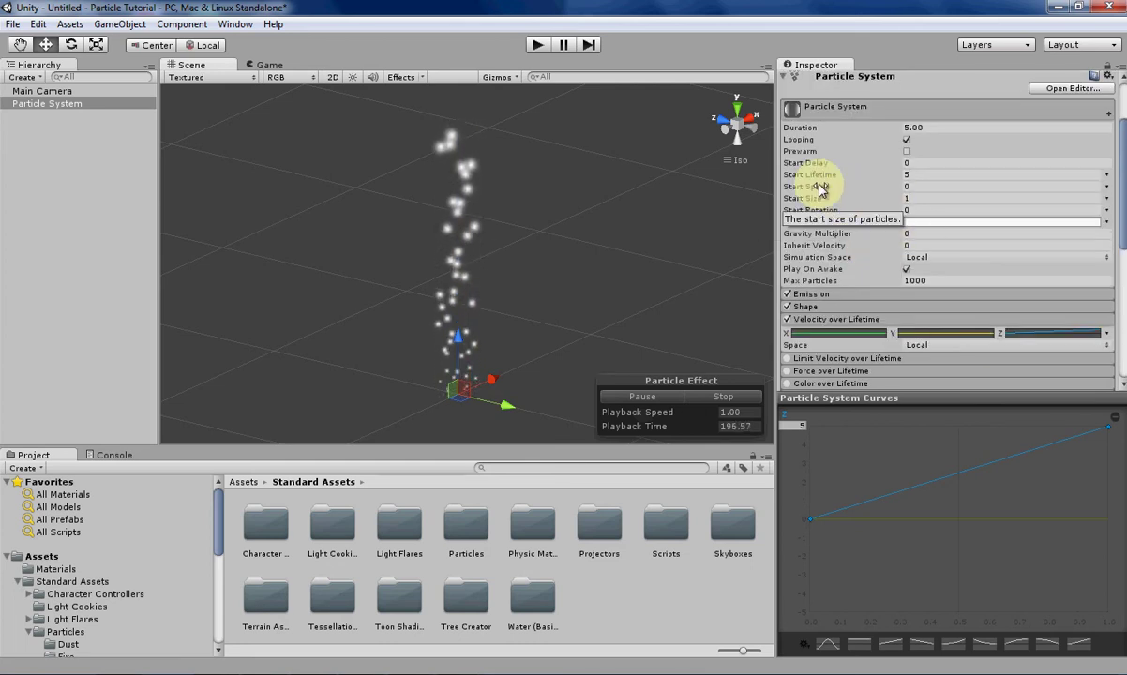
scroll(888, 293, "down", 4)
scroll(888, 294, "up", 2)
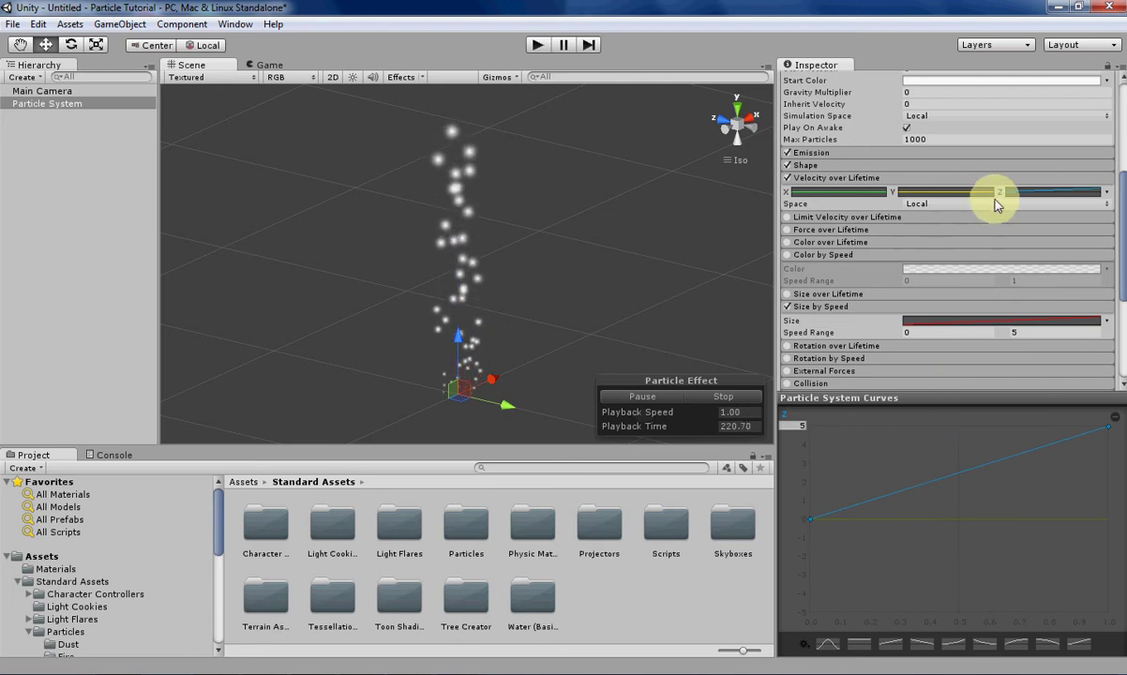
Step: Apply the S-curve preset to Velocity Z, dipping from 5 to -5 and back
left_click(805, 646)
left_click(856, 511)
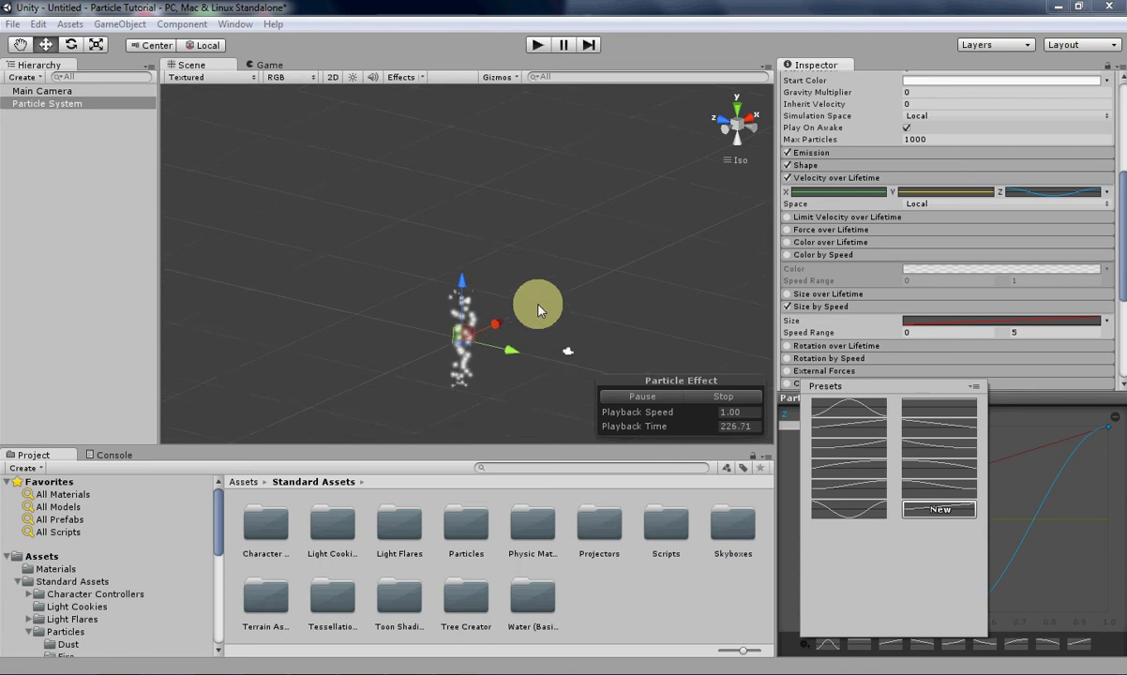
left_click(525, 233)
mouse_move(525, 232)
left_mouse_down("alt")
mouse_move(513, 277)
mouse_move(528, 300)
mouse_move(516, 229)
mouse_move(496, 259)
mouse_move(519, 234)
left_mouse_up("alt")
Step: Load the Size by Speed curve into the Curves editor without applying a preset
left_click(922, 324)
left_click(965, 327)
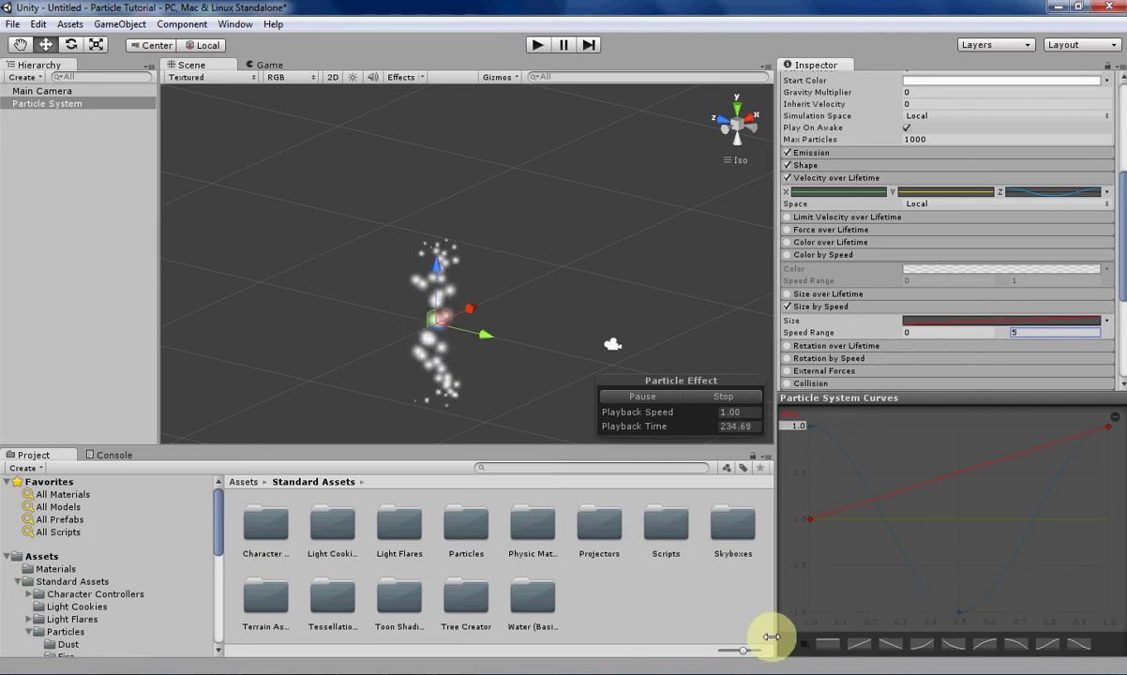
left_click(804, 644)
left_click(804, 645)
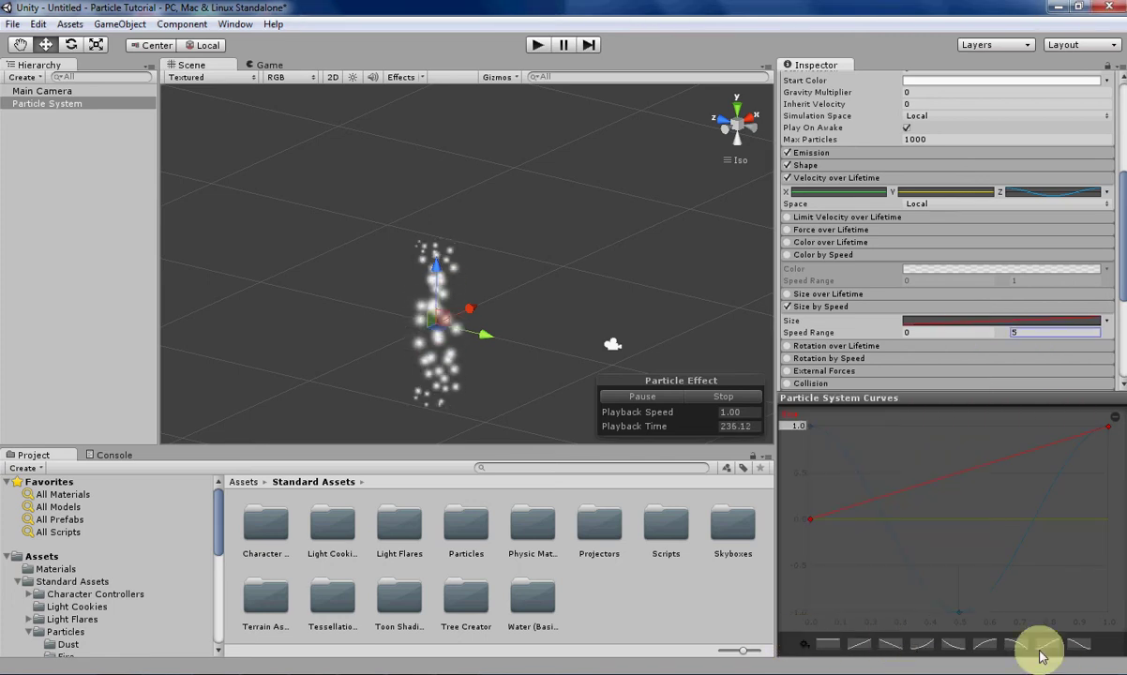
Step: Add a mid-range key at 1.0 to the Size by Speed curve and drop its end key to 0
right_click(970, 480)
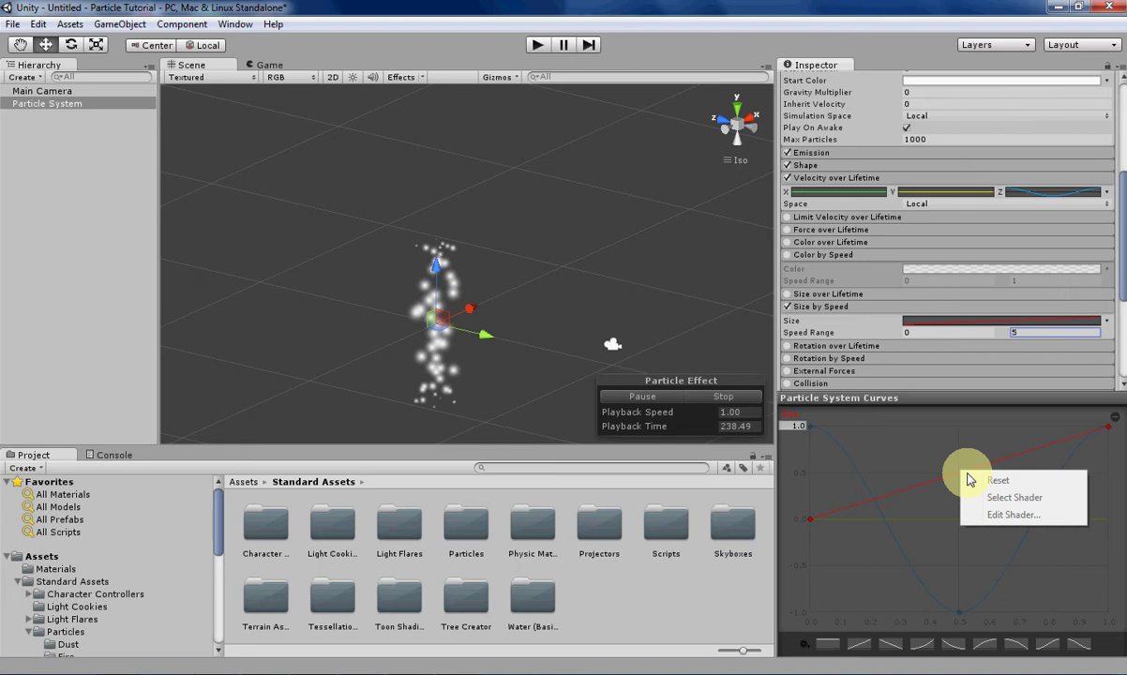
left_click(945, 481)
double_click(945, 480)
left_click_drag(946, 480, 951, 422)
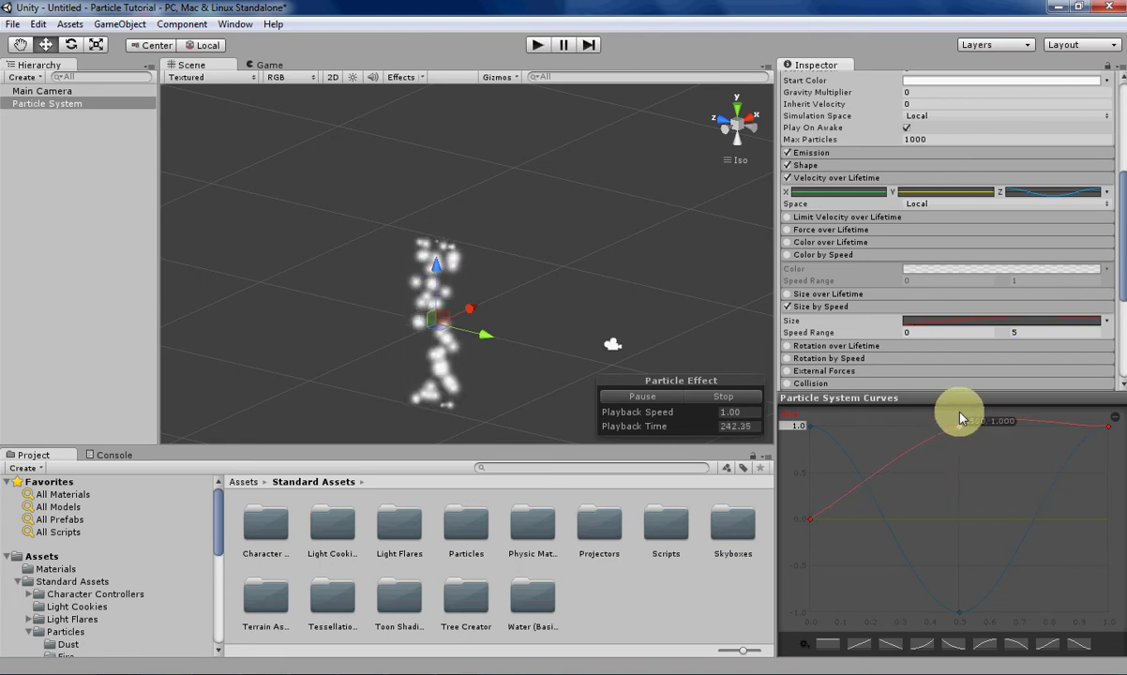
left_click_drag(1119, 433, 1116, 502)
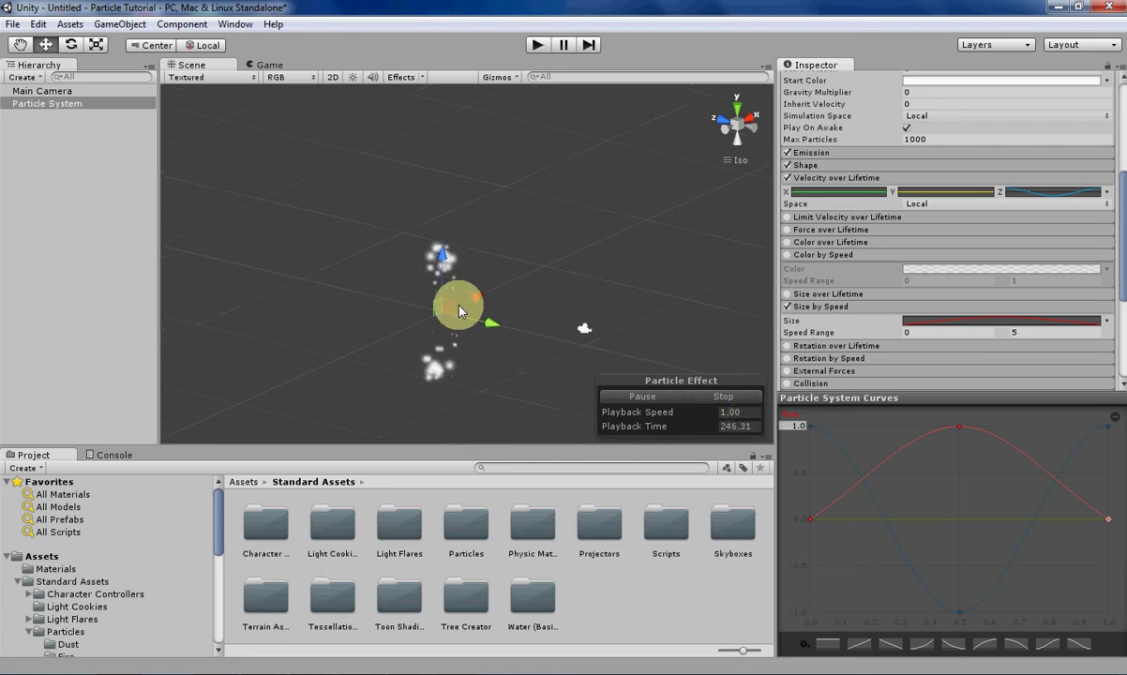
scroll(962, 298, "up", 5)
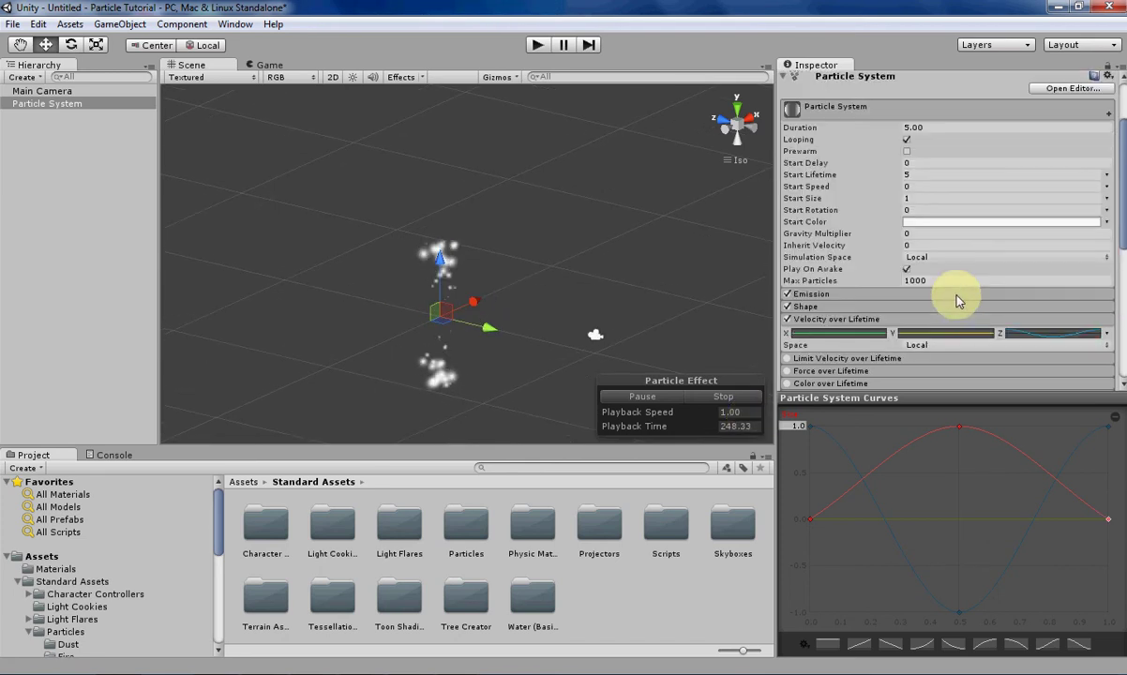
Step: Set Start Lifetime to 10, changing Start Size to 2 and back to 1
left_click(933, 200)
type("2")
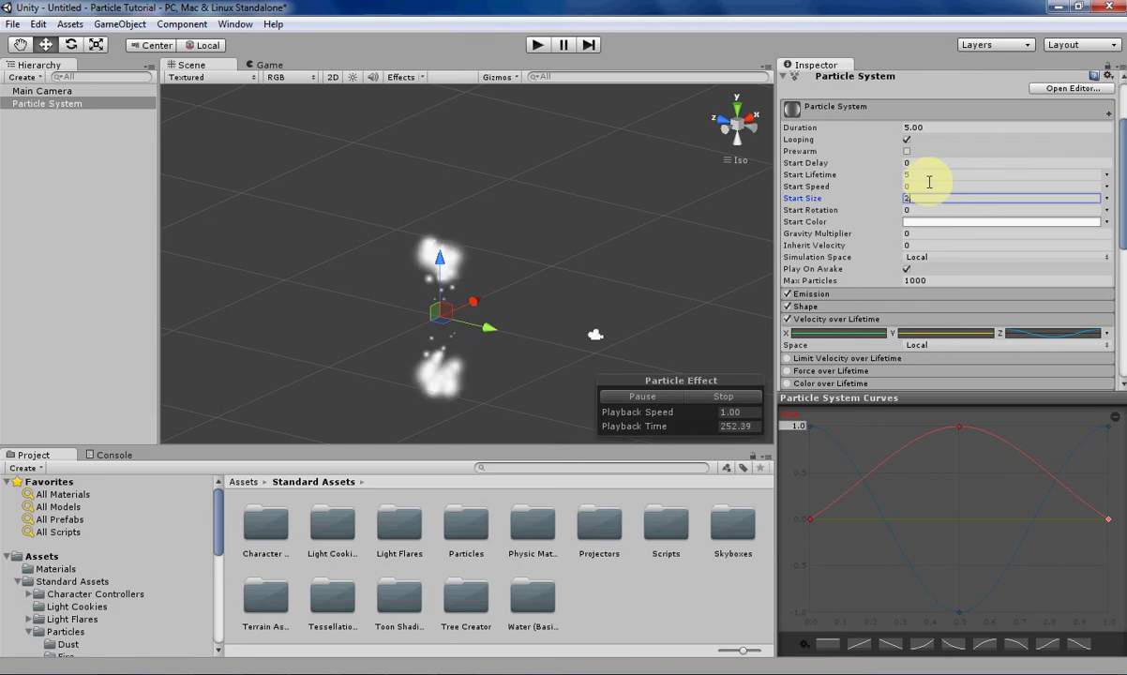
left_click(923, 175)
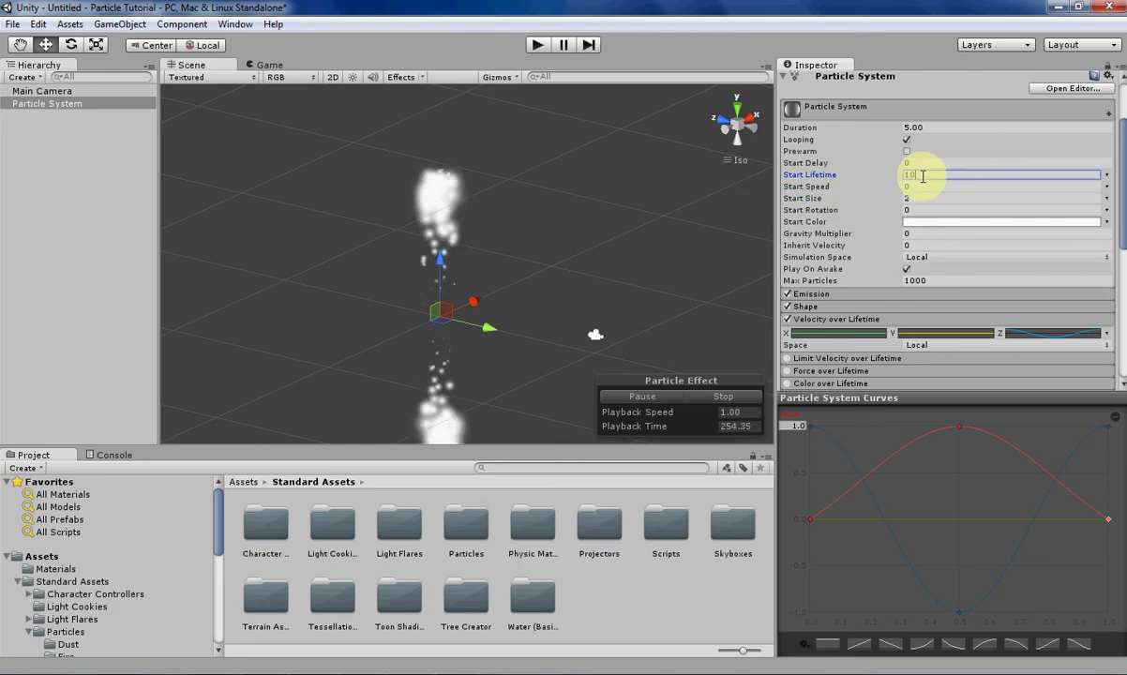
type("10")
left_click(927, 199)
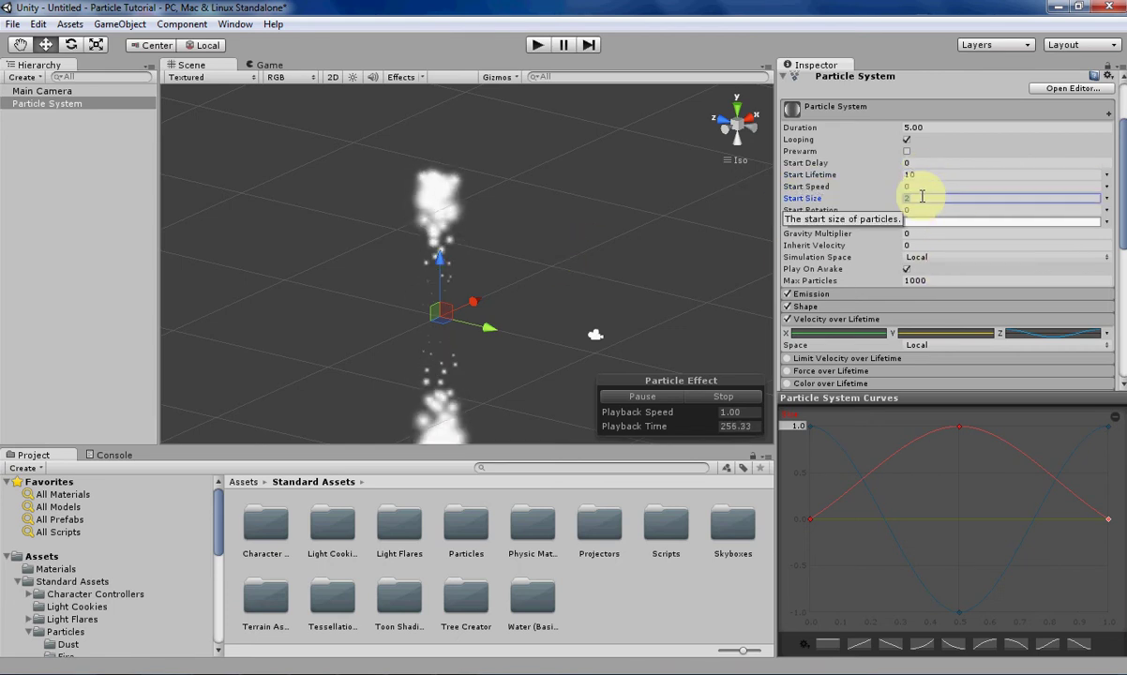
type("1")
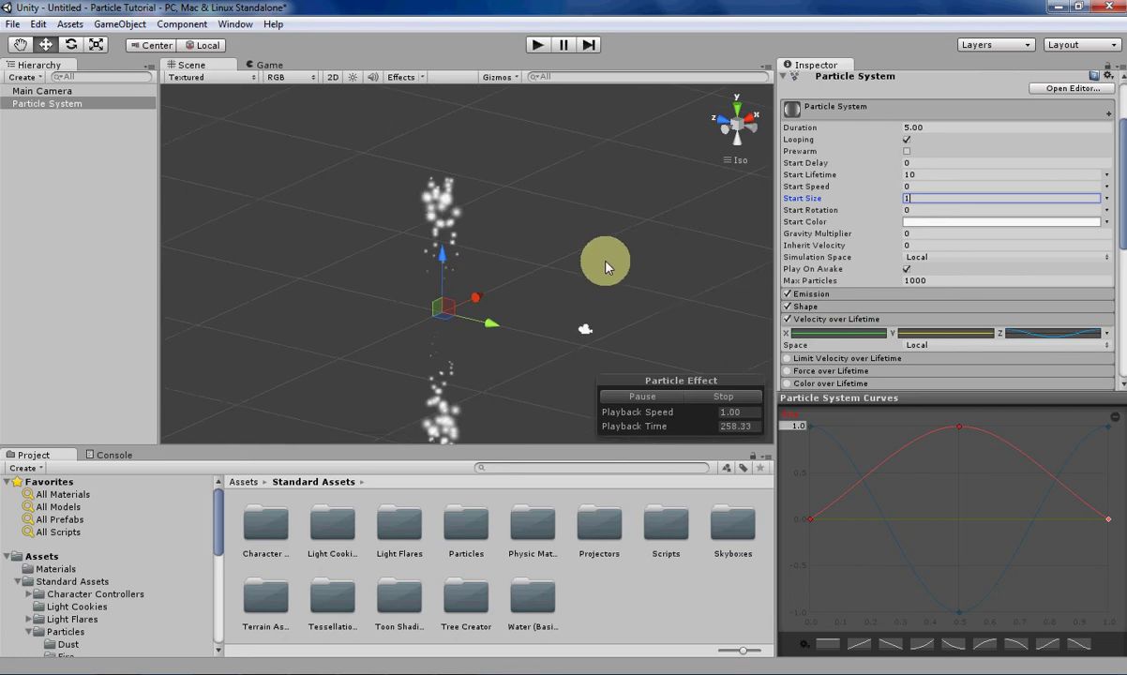
Step: Raise the Size by Speed curve's first key to 0.177 and its last key slightly above 0
left_click_drag(432, 335, 396, 270, "alt")
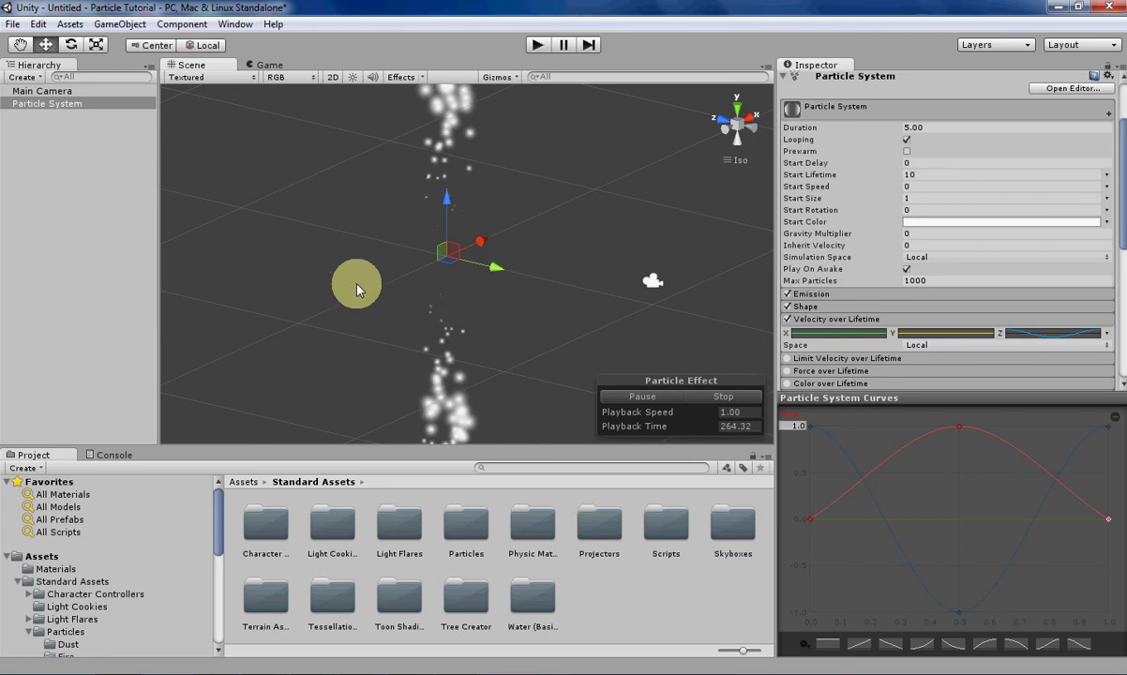
left_click_drag(370, 312, 385, 259, "alt")
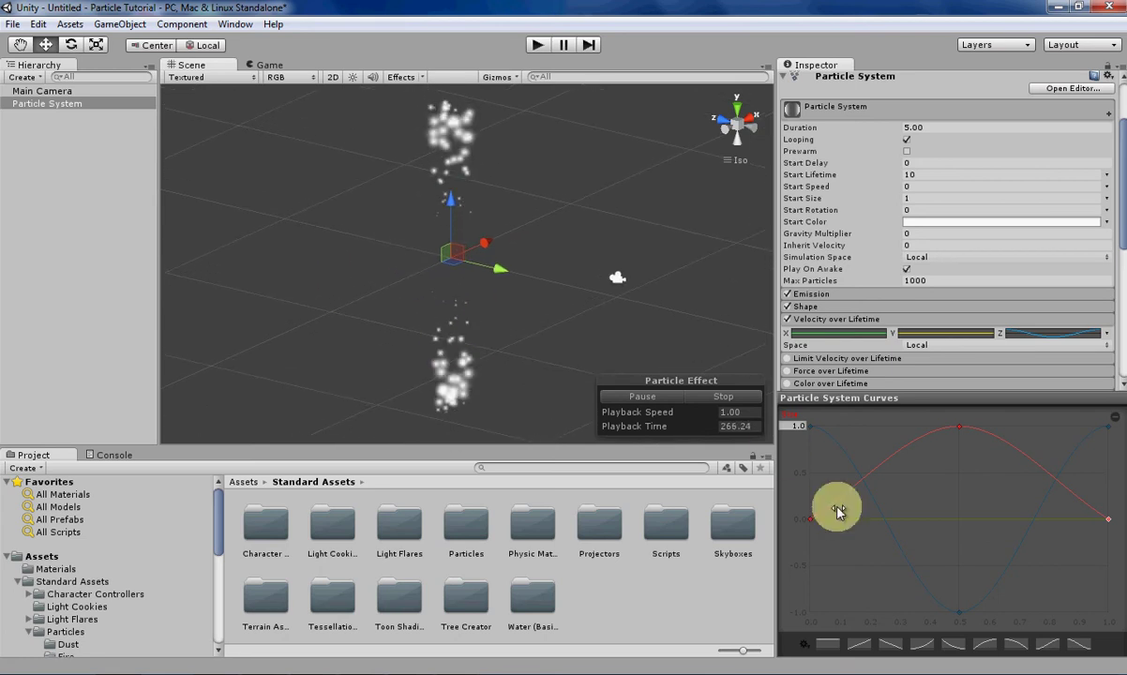
left_click_drag(814, 518, 791, 501)
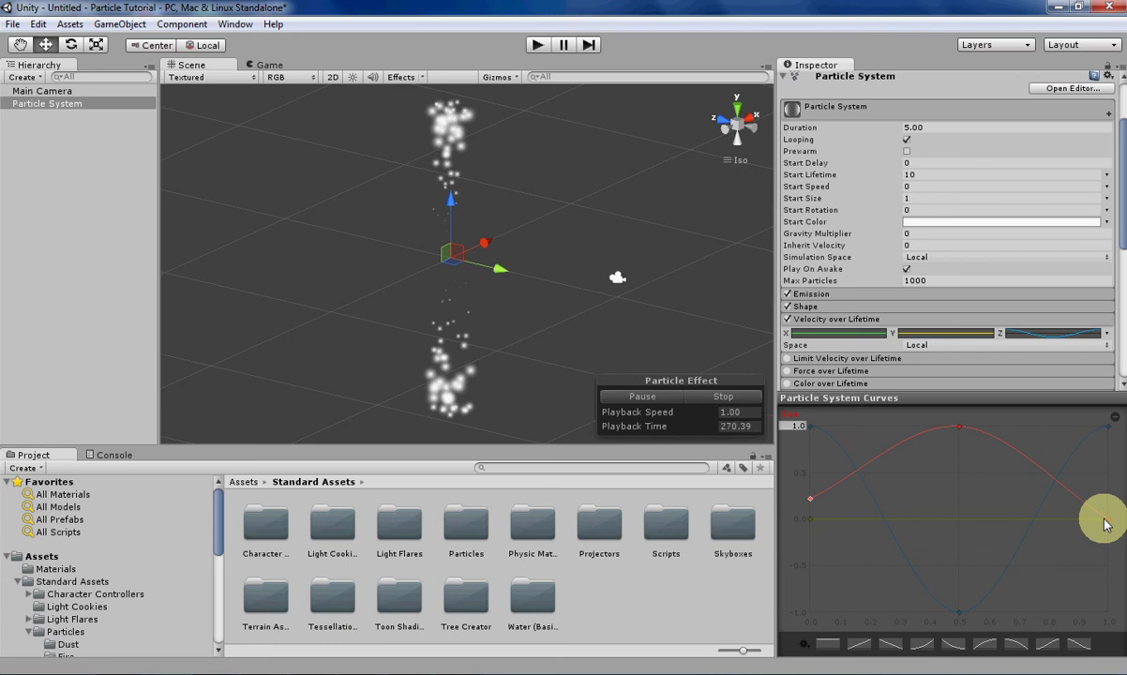
mouse_move(1112, 523)
left_click_drag(1112, 524, 1116, 495)
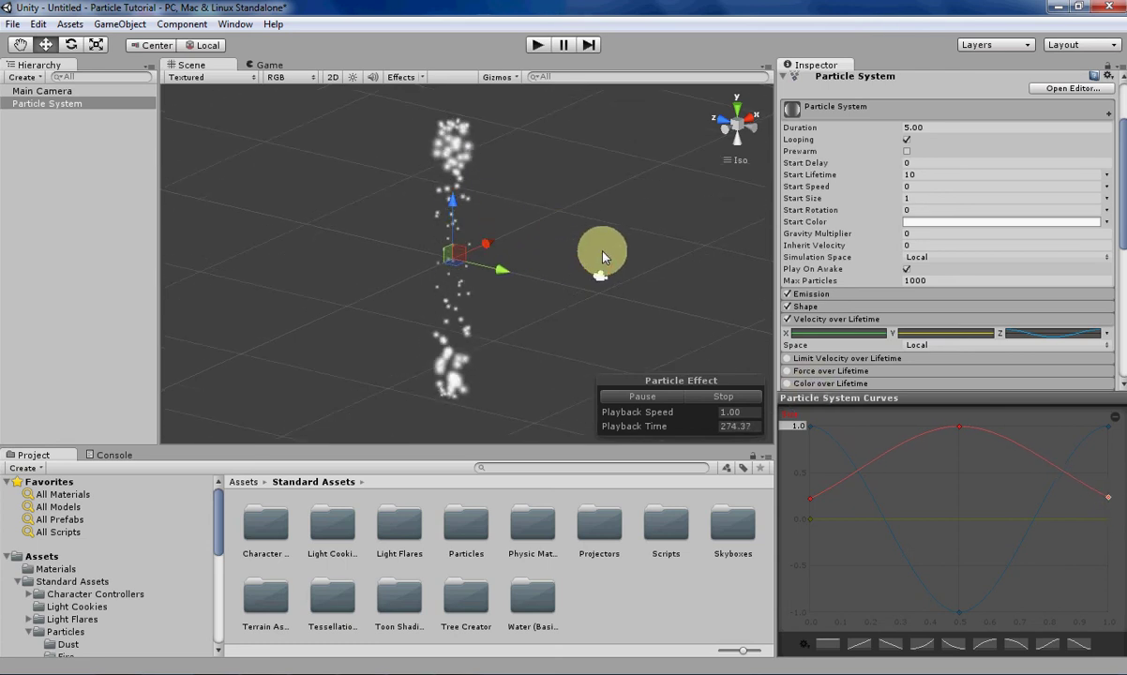
middle_click_drag(566, 235, 603, 285)
left_click_drag(603, 285, 511, 275, "alt")
scroll(931, 281, "down", 5)
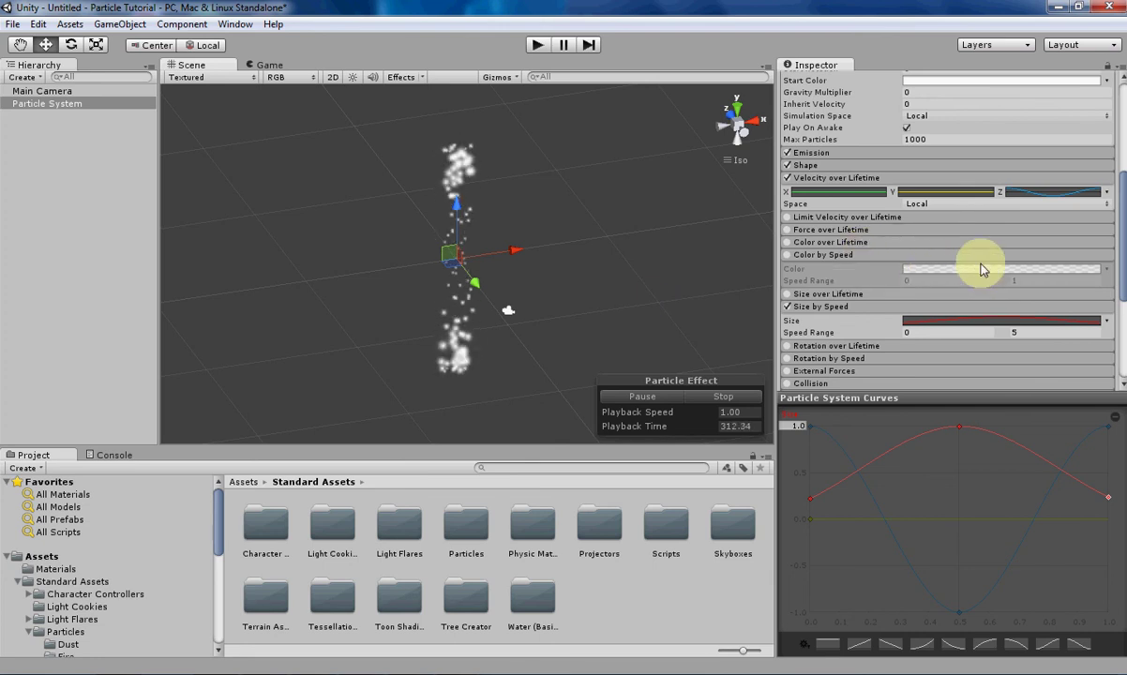
Step: Expand the Renderer module: Billboard mode, Default-Particle material, max particle size 0.5
scroll(977, 262, "down", 3)
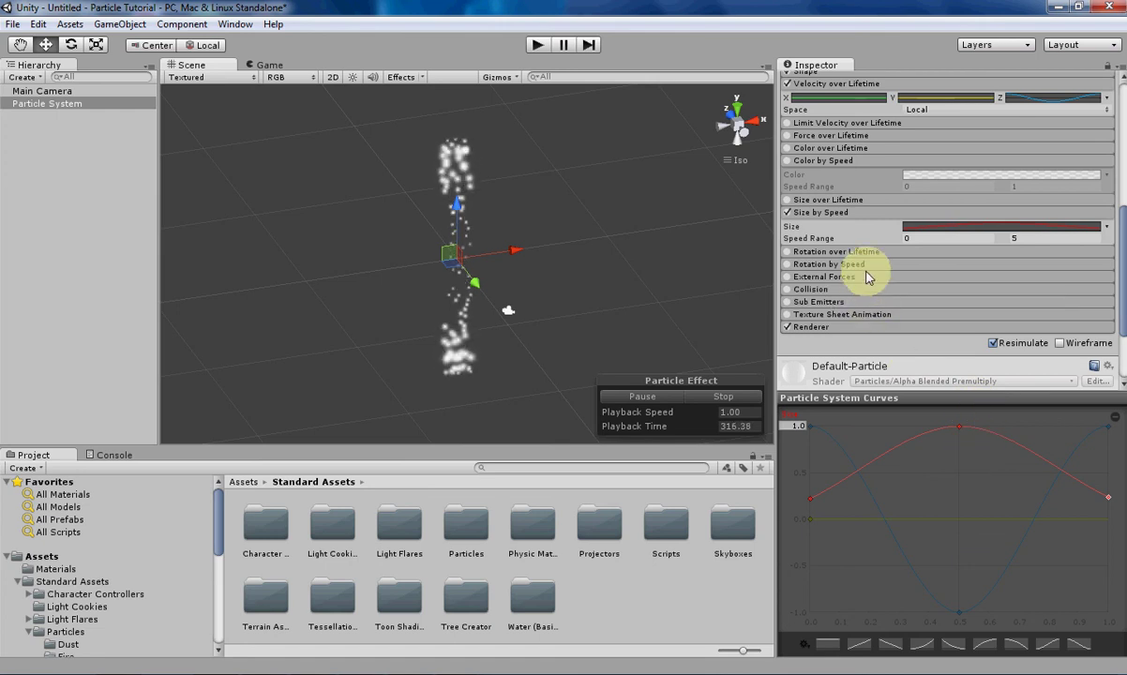
left_click(845, 328)
scroll(853, 333, "down", 3)
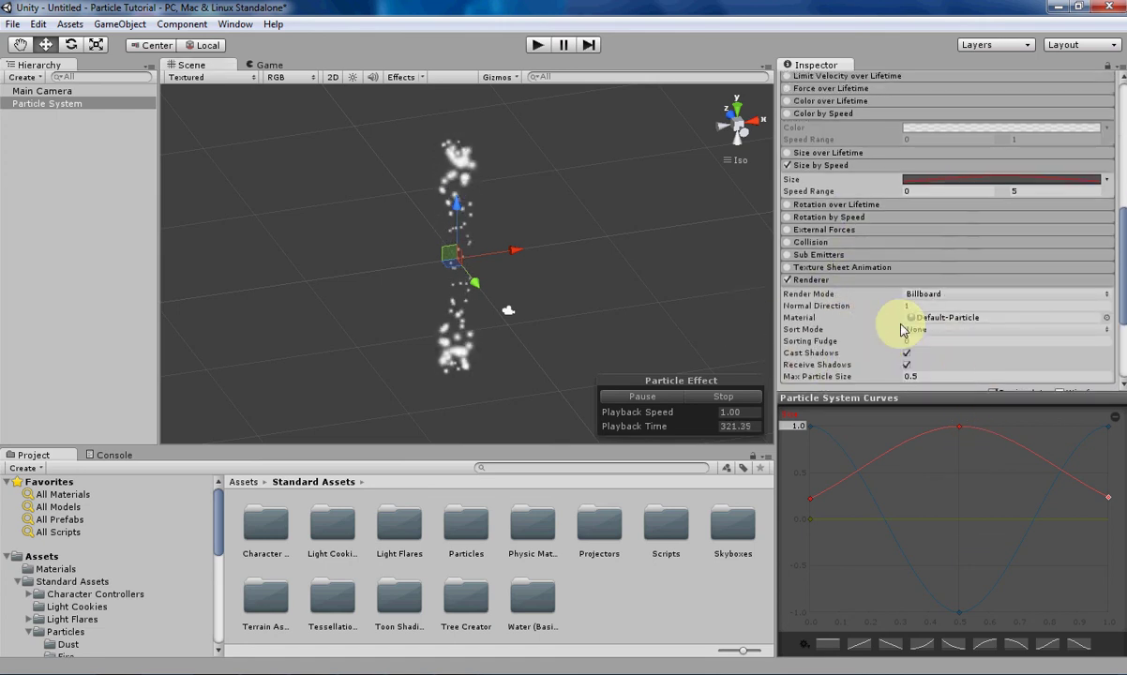
scroll(902, 329, "up", 2)
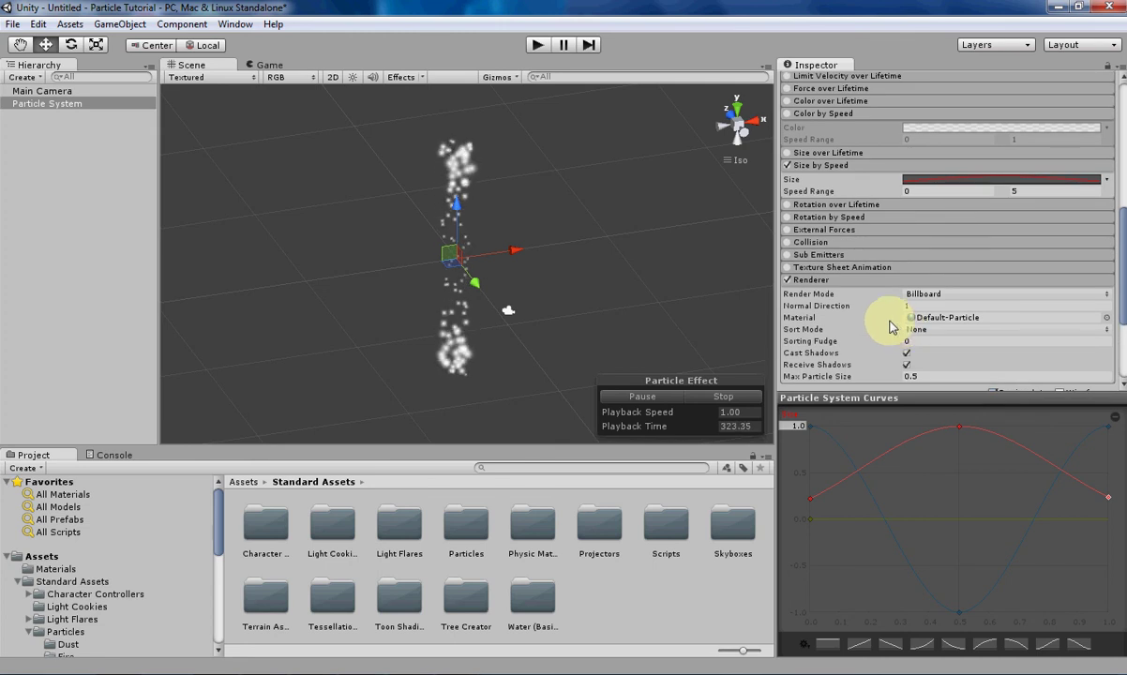